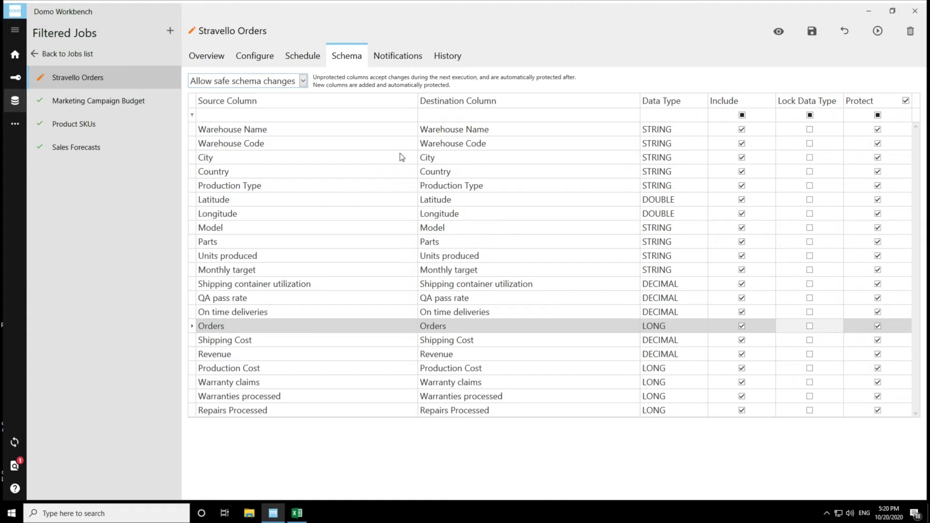
Step: Keep safe schema changes as the mode, then unprotect Orders and retype it from LONG to STRING
{"action": "left_click", "coordinate": [304, 81]}
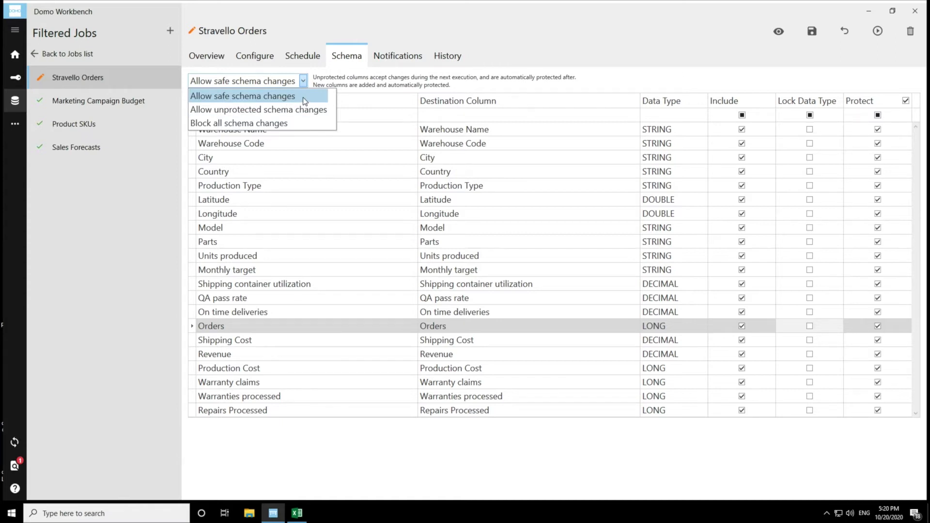
{"action": "left_click", "coordinate": [305, 102]}
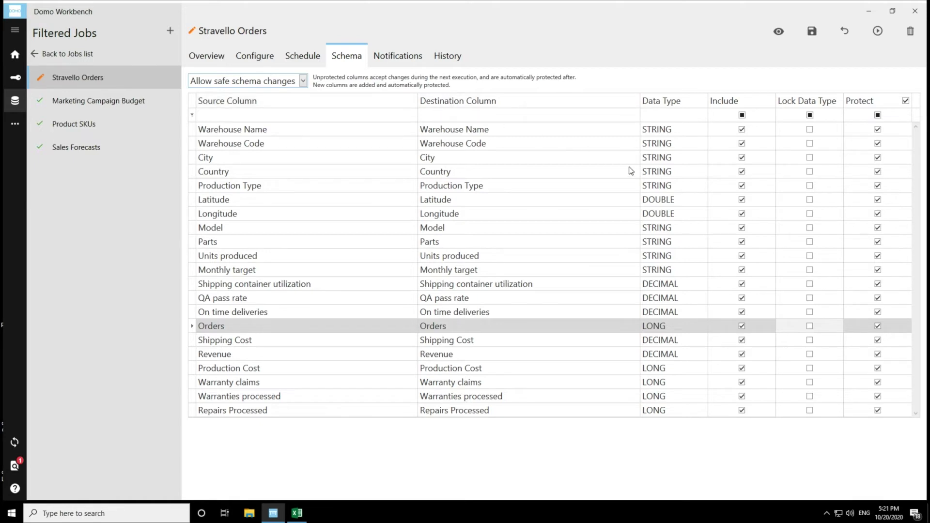
{"action": "left_click", "coordinate": [879, 327]}
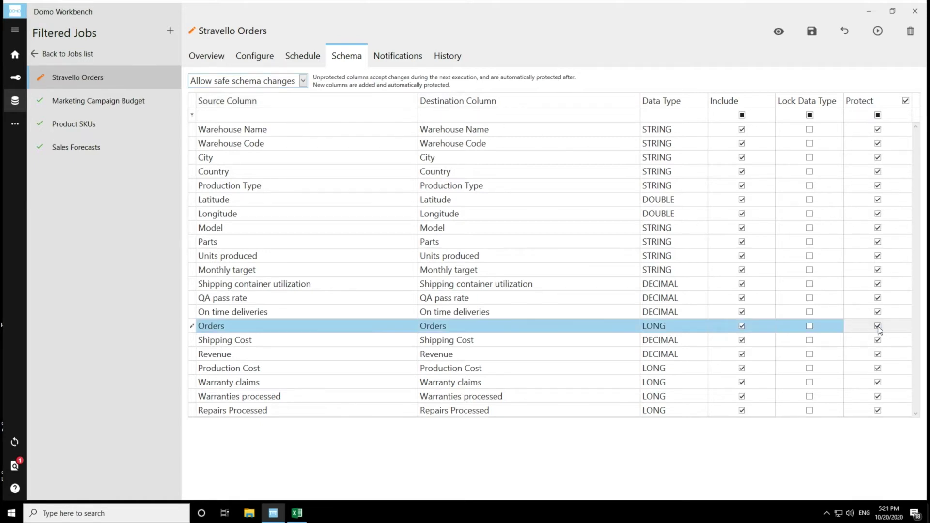
{"action": "left_click", "coordinate": [878, 326]}
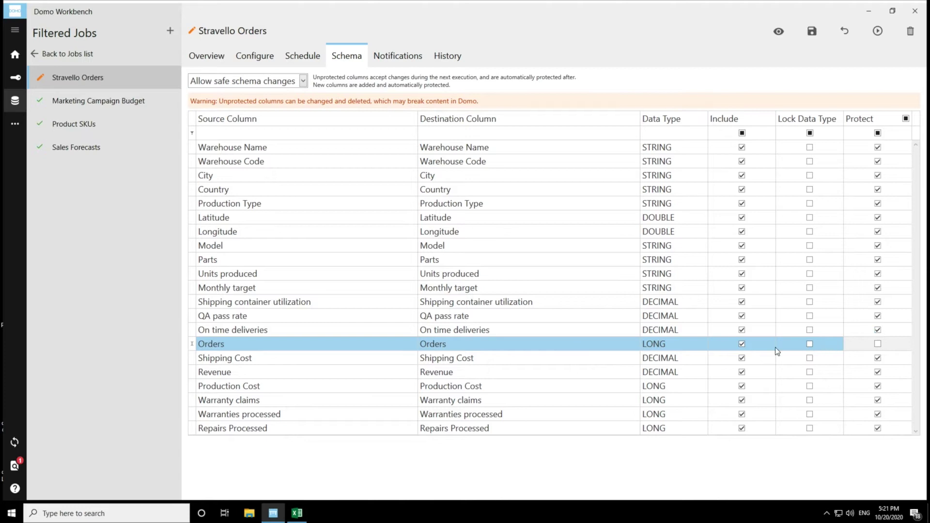
{"action": "left_click", "coordinate": [703, 345]}
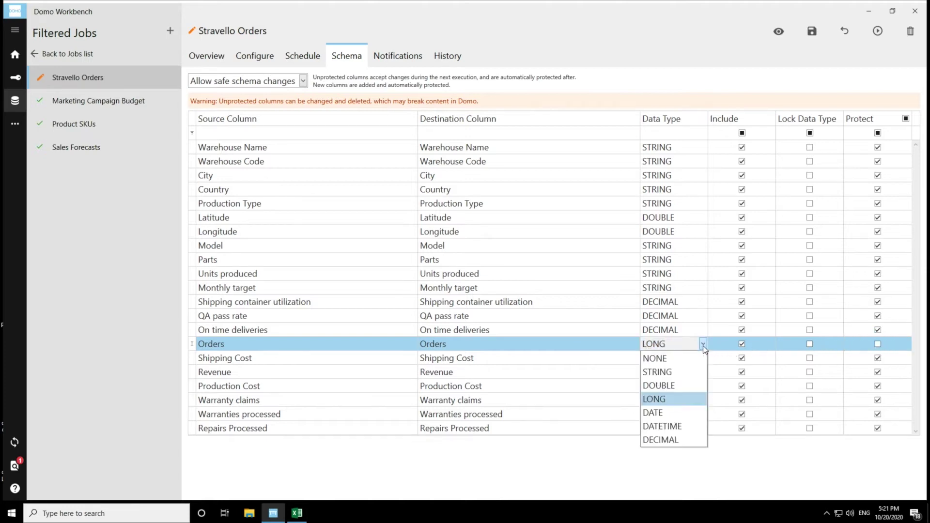
{"action": "left_click", "coordinate": [688, 372]}
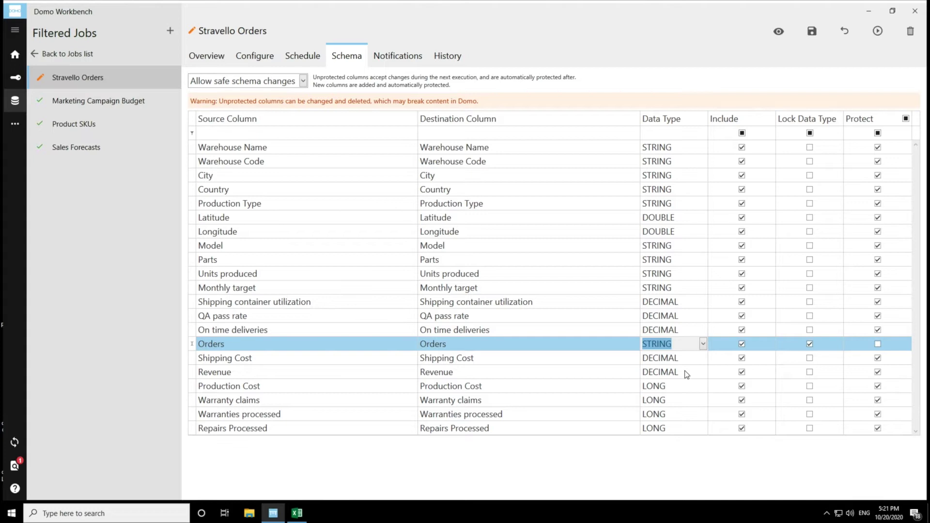
Step: Enter a 'Test' header in cell V1 with the values 1, 2, 3, 4, 5 below it
{"action": "left_click", "coordinate": [297, 515]}
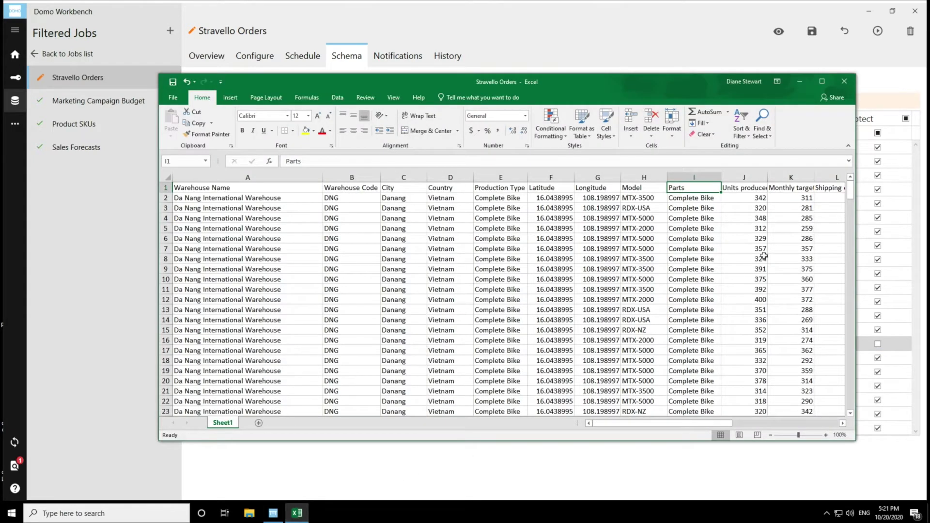
{"action": "left_click_drag", "start_coordinate": [695, 423], "coordinate": [824, 426]}
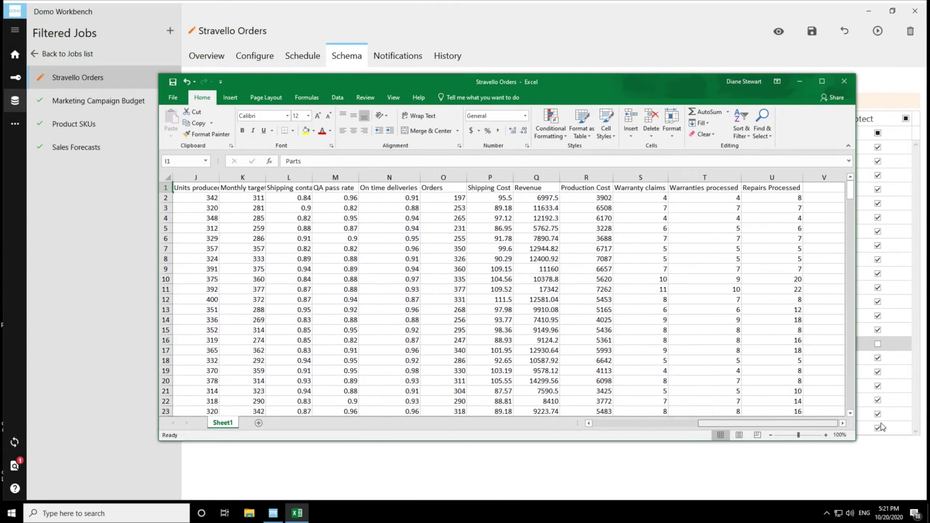
{"action": "left_click", "coordinate": [820, 189]}
{"action": "type", "text": "Test"}
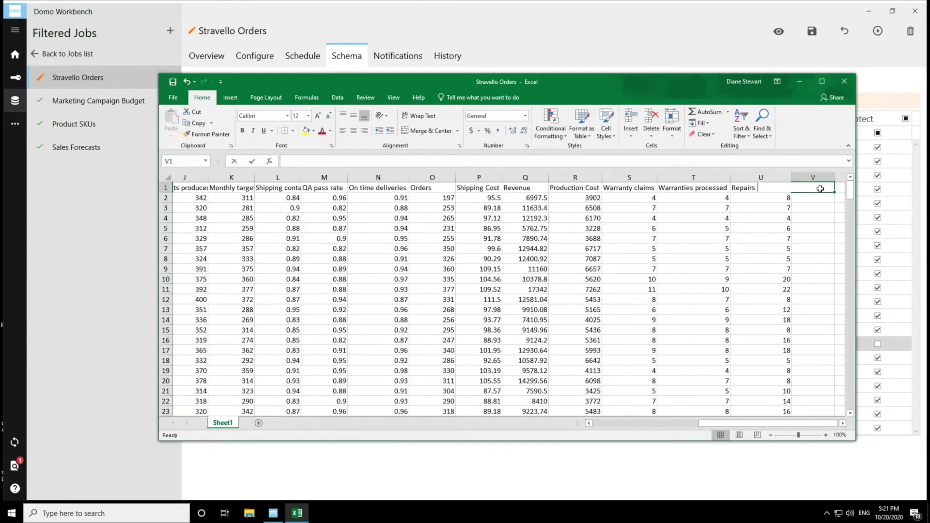
{"action": "key", "text": "Return"}
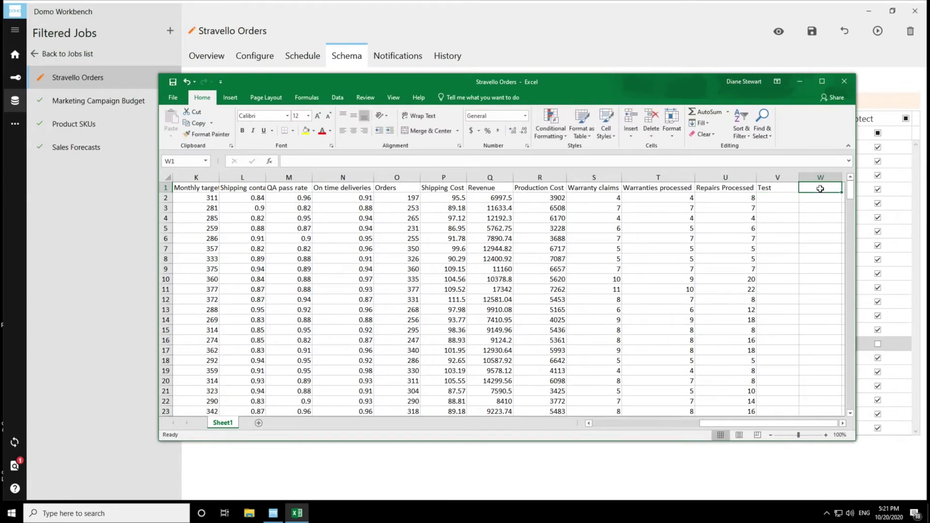
{"action": "type", "text": "1 2"}
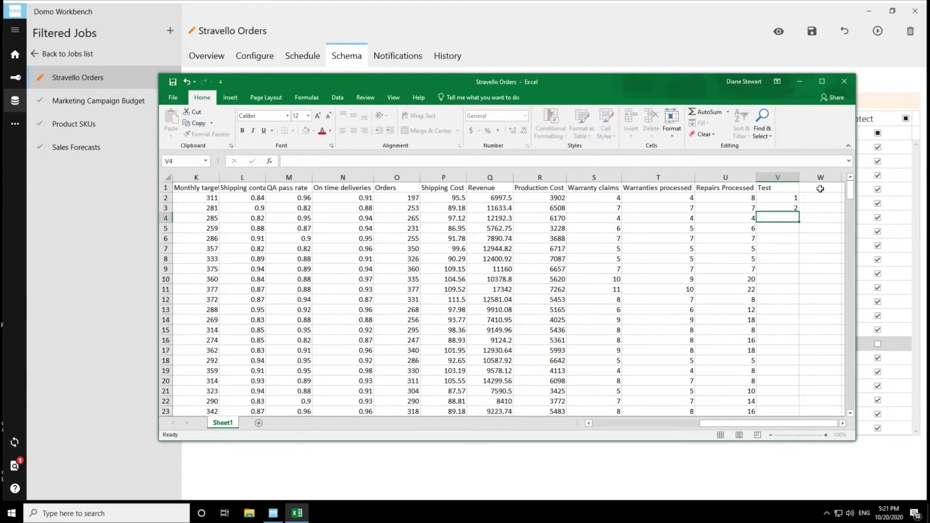
{"action": "type", "text": " 3 4 5"}
{"action": "key", "text": "Return"}
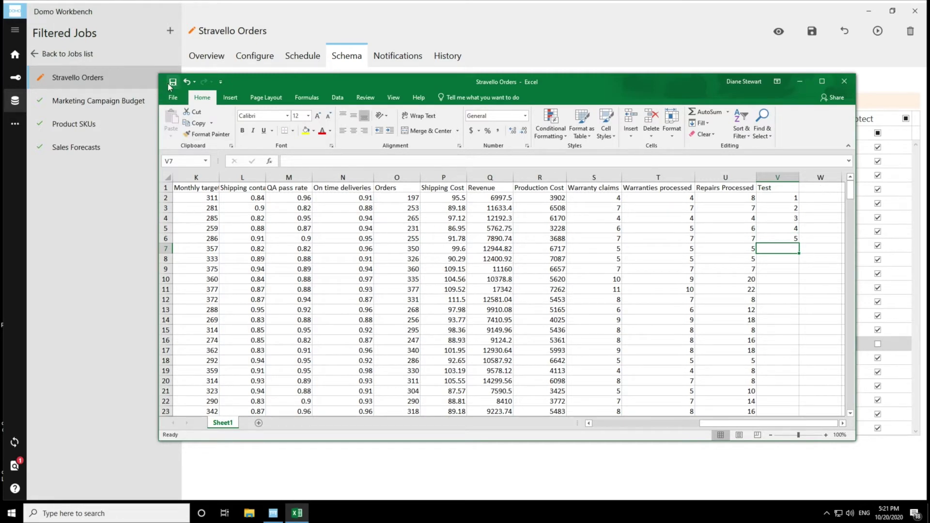
Step: Save and run the job, uploading 273 rows across 22 columns with Test added as LONG
{"action": "left_click", "coordinate": [797, 82]}
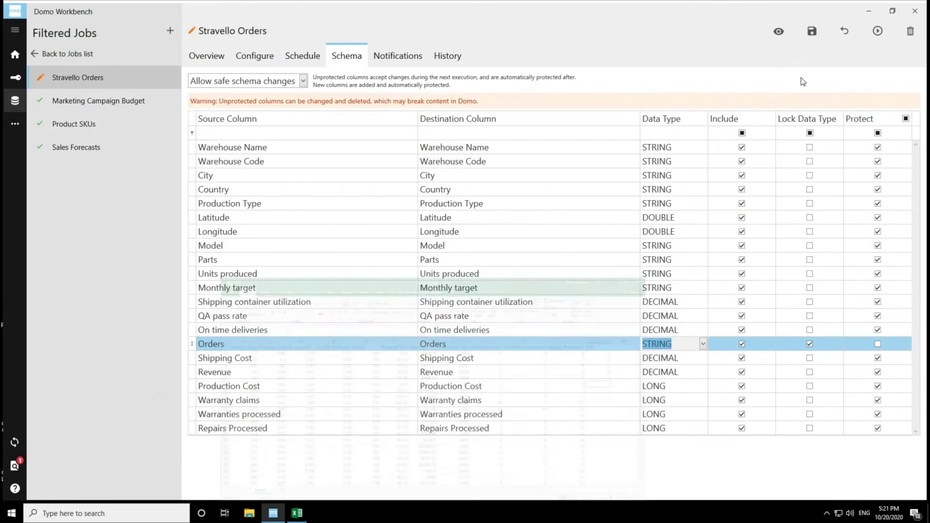
{"action": "left_click", "coordinate": [812, 32]}
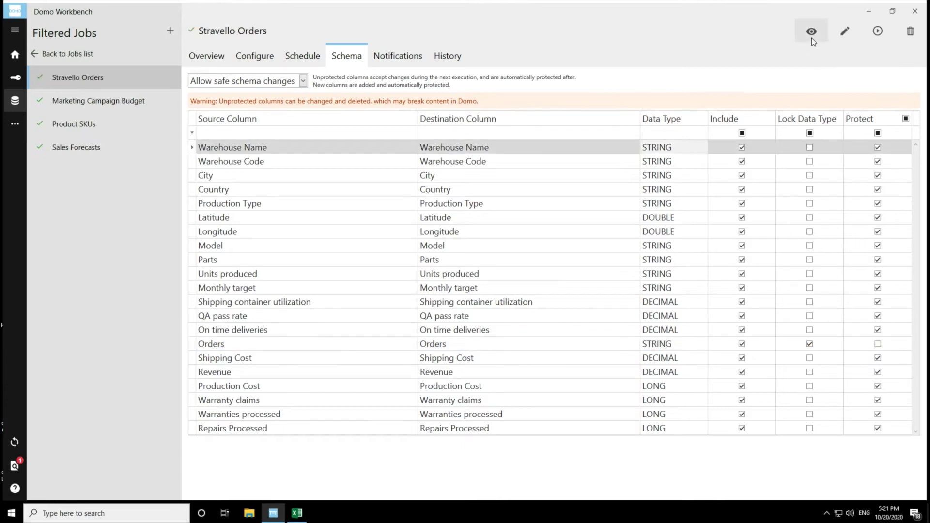
{"action": "left_click", "coordinate": [878, 31]}
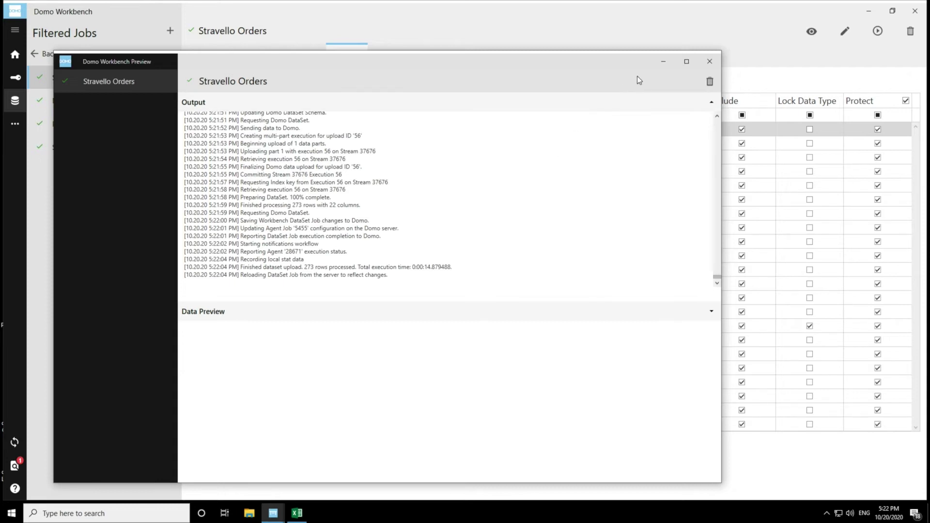
{"action": "left_click", "coordinate": [663, 63]}
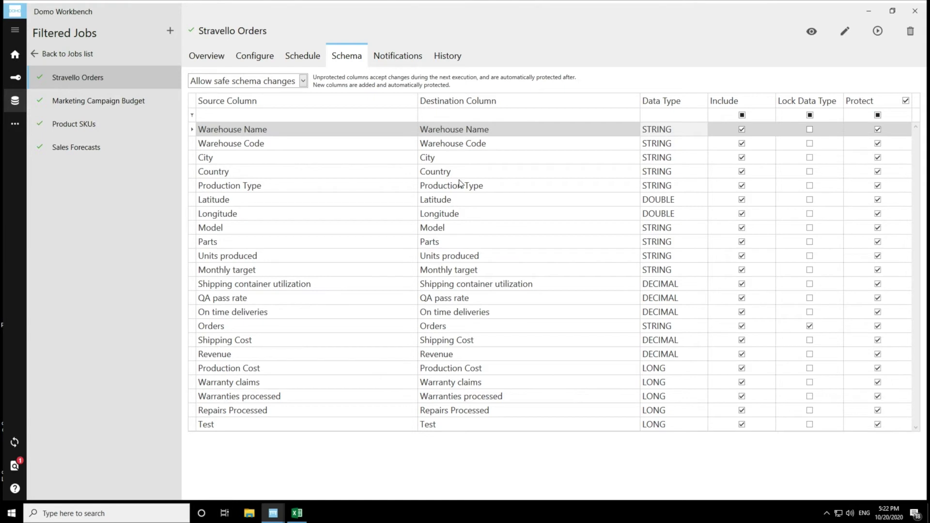
Step: Set the schema-change mode to 'Allow unprotected schema changes' for the Stravello Orders job
{"action": "left_click", "coordinate": [304, 81]}
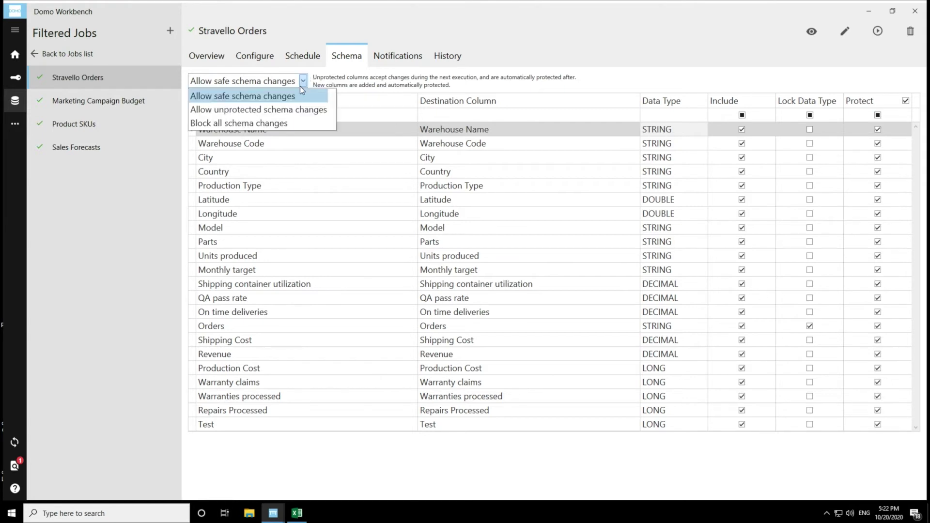
{"action": "left_click", "coordinate": [291, 109]}
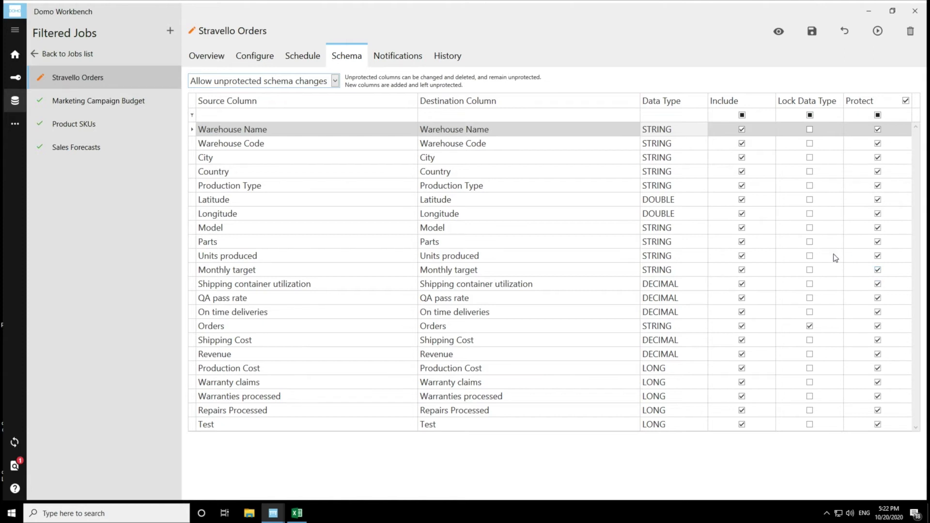
{"action": "left_click", "coordinate": [878, 270]}
Step: Uncheck Protect on the Orders column and set its data type back to LONG
{"action": "left_click", "coordinate": [877, 326]}
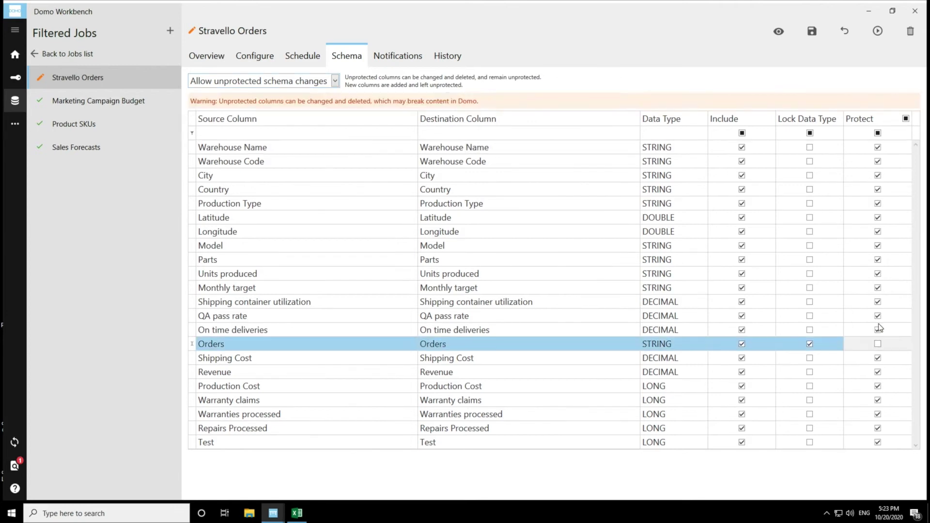
{"action": "left_click", "coordinate": [699, 340]}
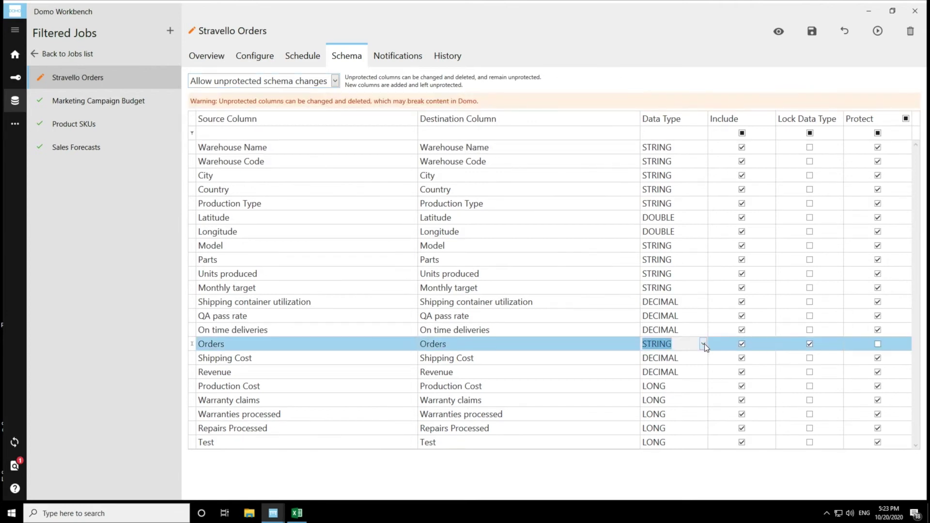
{"action": "left_click", "coordinate": [703, 344]}
{"action": "left_click", "coordinate": [666, 397]}
Step: Enter a 'Test 2' header in W1 with values 1 to 5 below it, and save the workbook
{"action": "left_click", "coordinate": [300, 516]}
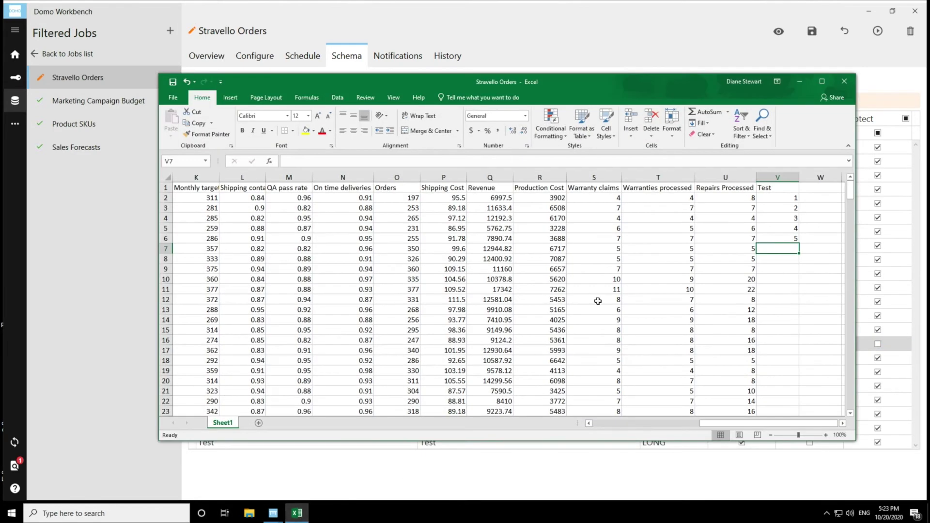
{"action": "left_click", "coordinate": [811, 187]}
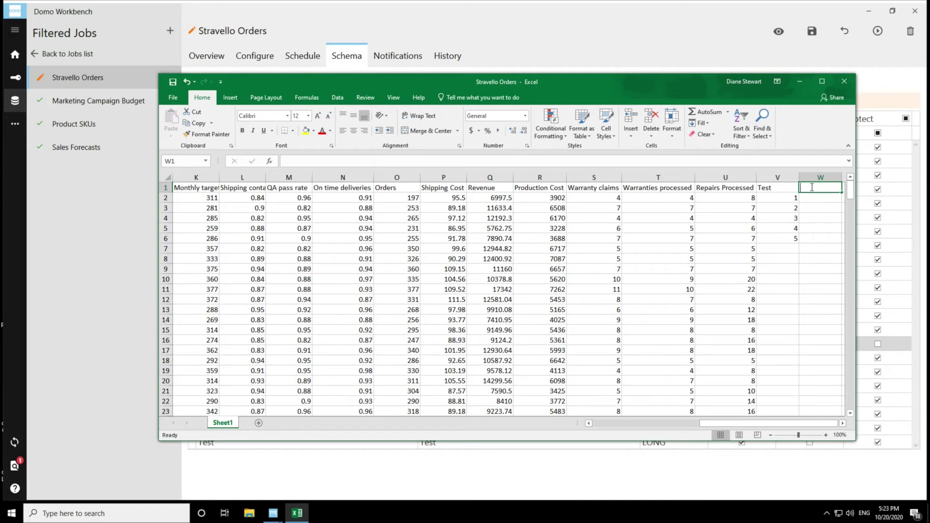
{"action": "type", "text": "Test 2"}
{"action": "key", "text": "Return"}
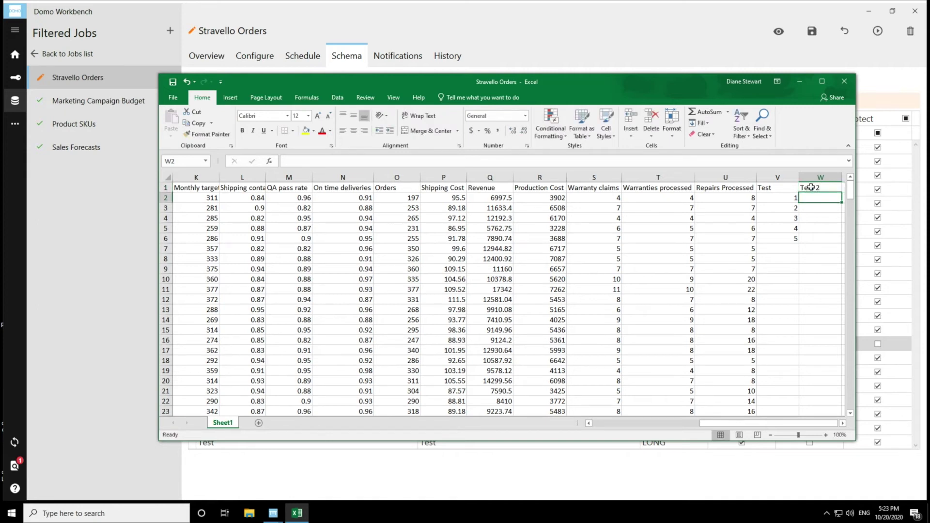
{"action": "type", "text": "1"}
{"action": "key", "text": "Return"}
{"action": "type", "text": "2"}
{"action": "key", "text": "Return"}
{"action": "type", "text": "3"}
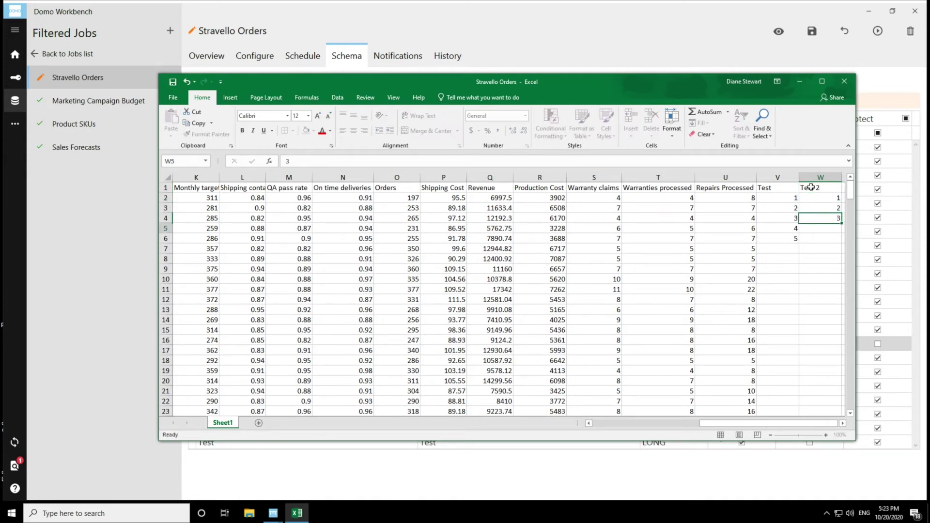
{"action": "key", "text": "Return"}
{"action": "type", "text": "4"}
{"action": "key", "text": "Return"}
{"action": "type", "text": "5"}
{"action": "key", "text": "Return"}
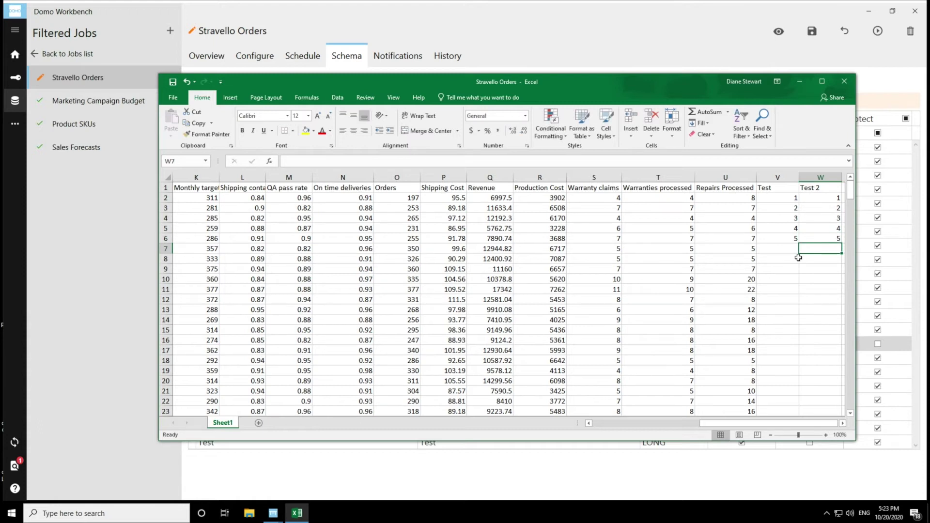
{"action": "left_click", "coordinate": [170, 80]}
Step: Save and execute the Stravello Orders job, then close the Preview output window
{"action": "left_click", "coordinate": [800, 81]}
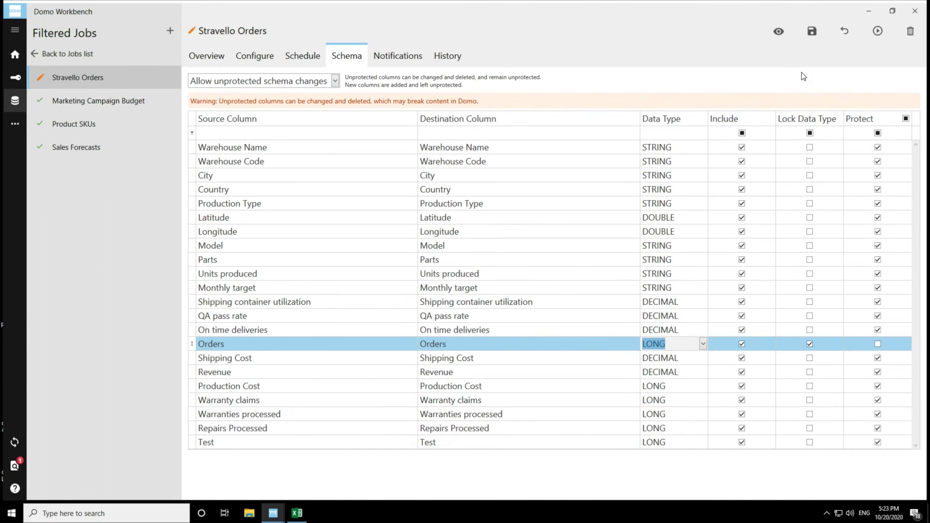
{"action": "left_click", "coordinate": [812, 32]}
{"action": "left_click", "coordinate": [877, 32]}
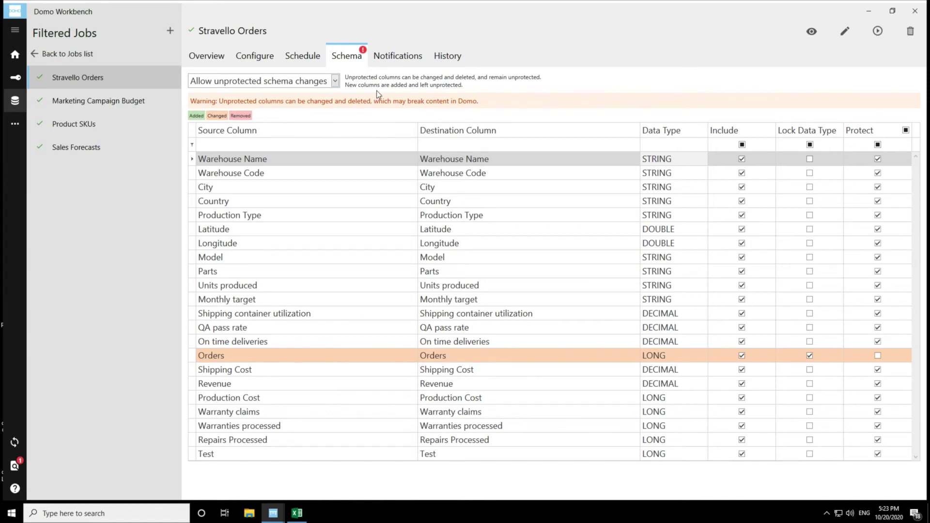
{"action": "left_click", "coordinate": [877, 34]}
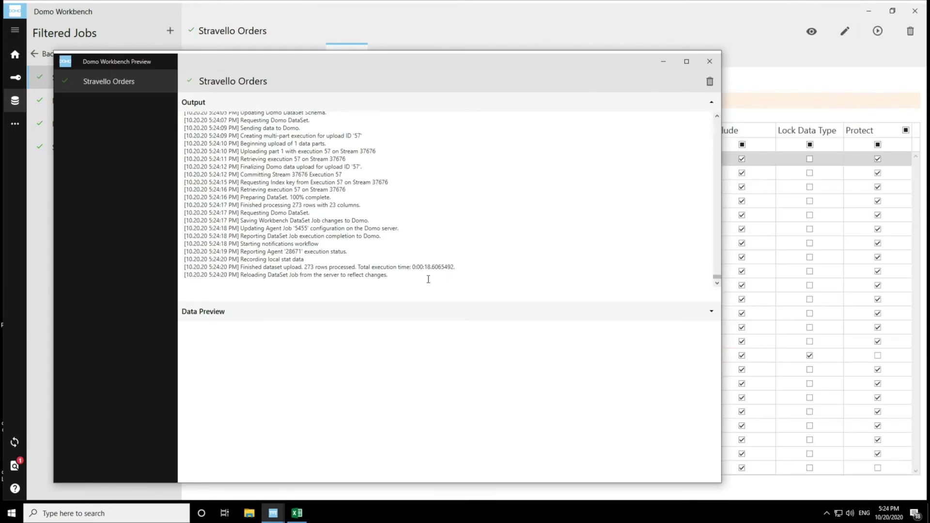
{"action": "left_click", "coordinate": [841, 84]}
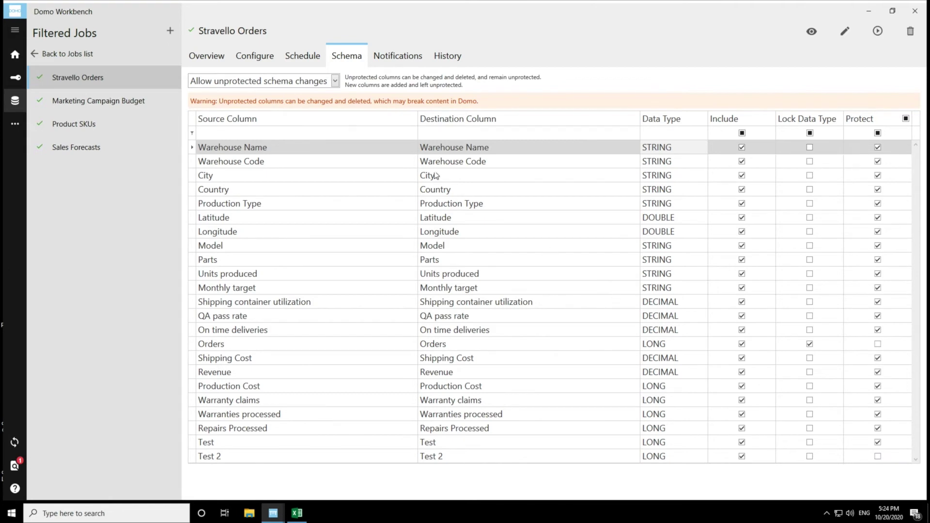
Step: Choose 'Block all schema changes' as the job's schema-change mode
{"action": "left_click", "coordinate": [335, 82]}
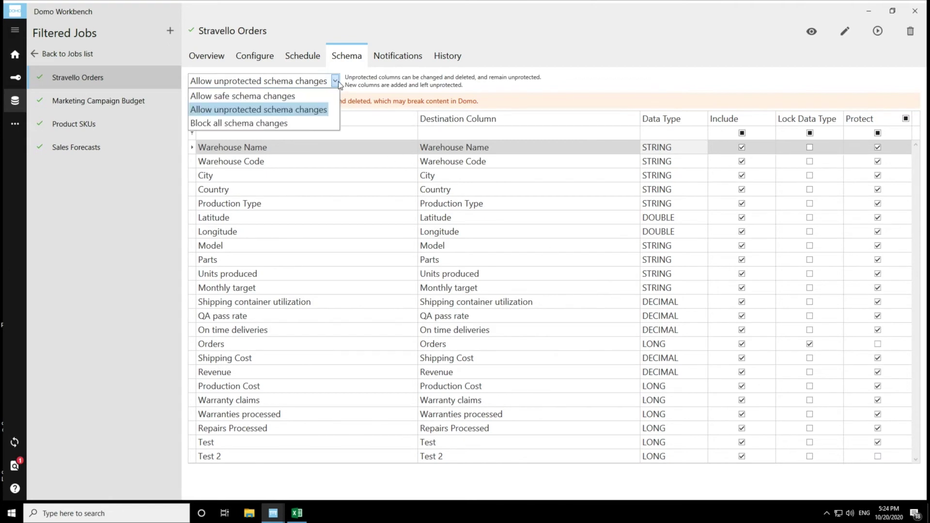
{"action": "left_click", "coordinate": [317, 123]}
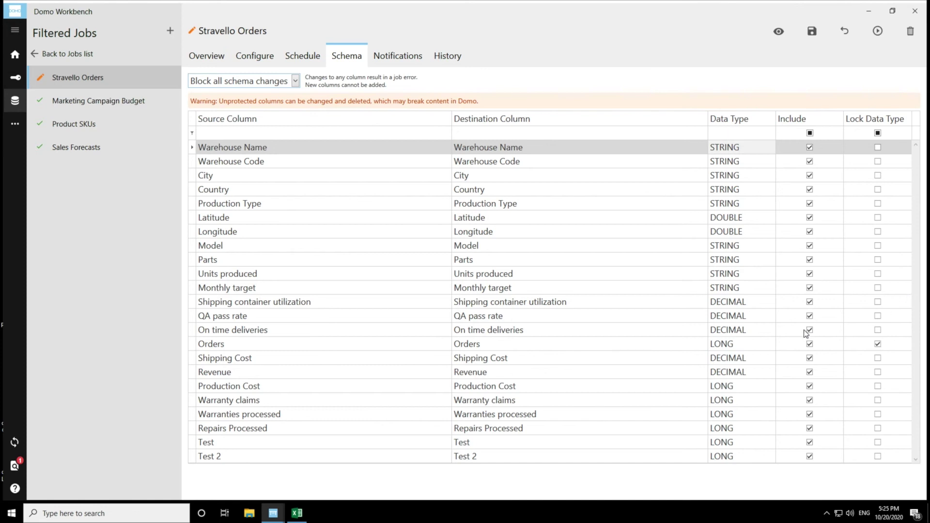
Step: Retype the Orders column to STRING and bring the Stravello Orders workbook forward
{"action": "left_click", "coordinate": [772, 344]}
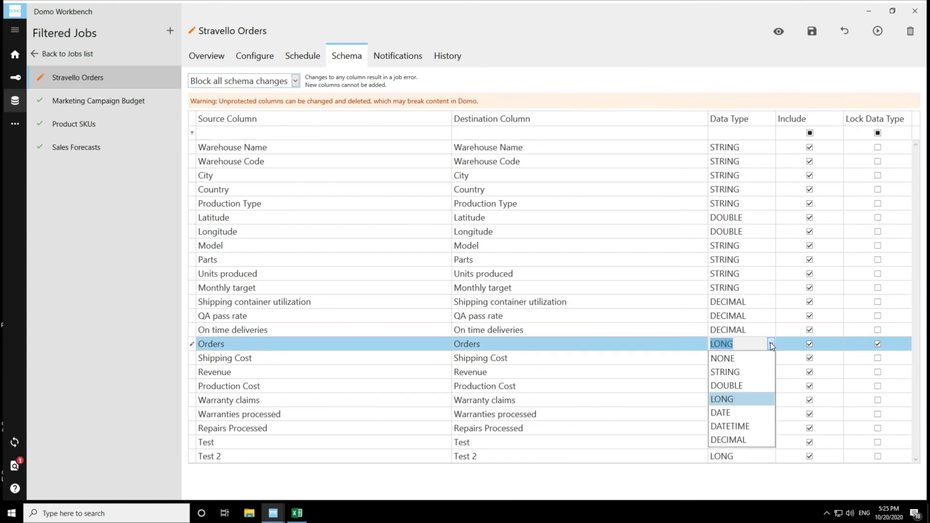
{"action": "left_click", "coordinate": [740, 372]}
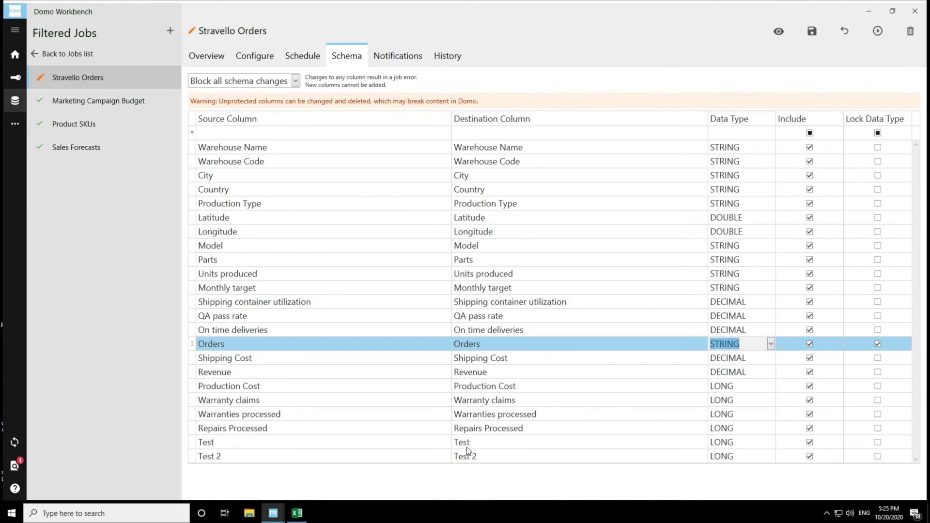
{"action": "left_click", "coordinate": [297, 519]}
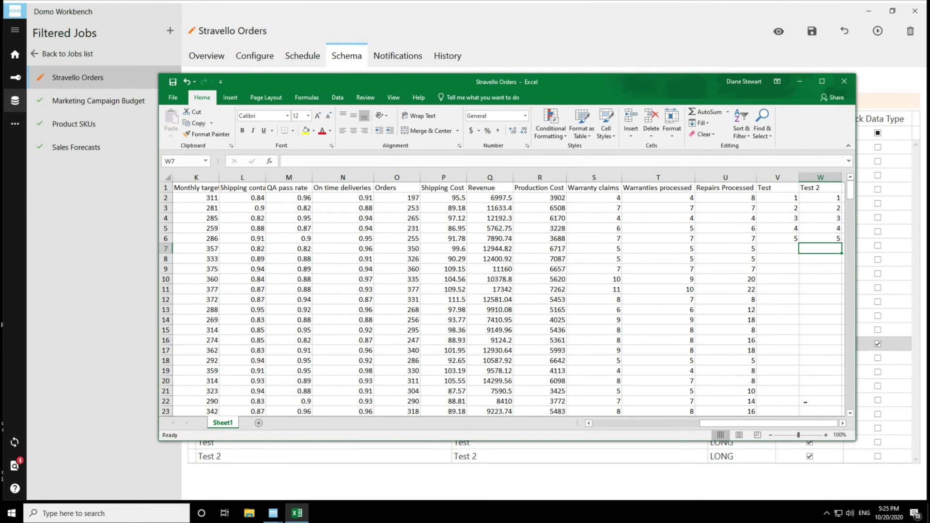
Step: Enter a 'Test 3' header in X1 with values 1 to 5 below, save, and minimize Excel
{"action": "key", "text": "Right"}
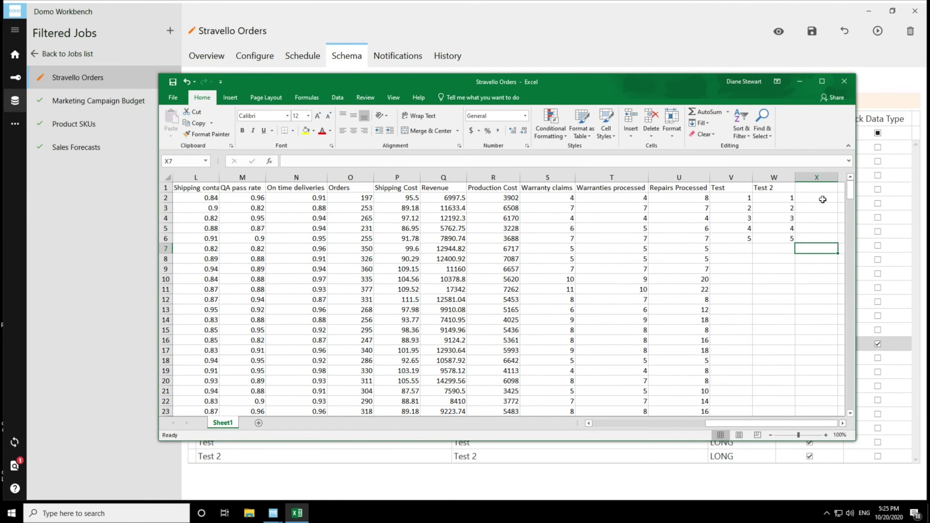
{"action": "key", "text": "Up"}
{"action": "key", "text": "Up"}
{"action": "key", "text": "Up"}
{"action": "key", "text": "Up"}
{"action": "key", "text": "Up"}
{"action": "key", "text": "Up"}
{"action": "type", "text": "Test 3"}
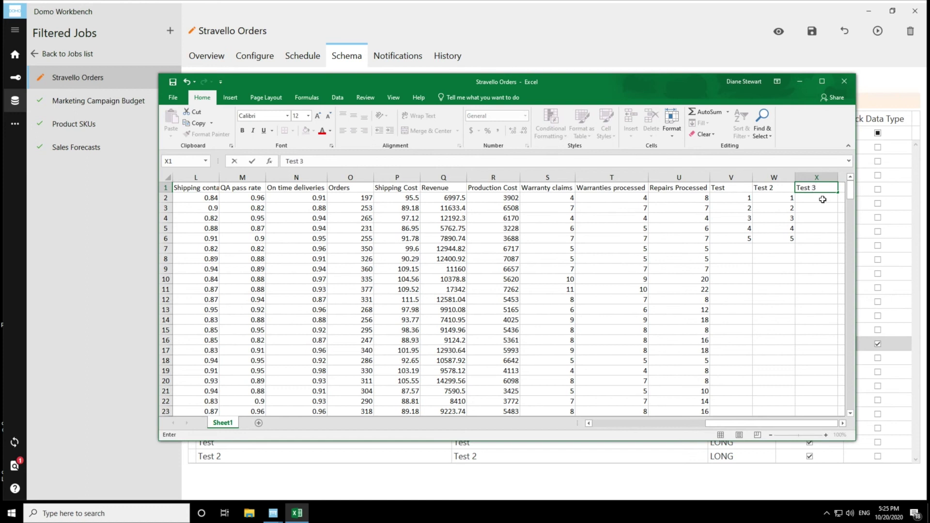
{"action": "key", "text": "Return"}
{"action": "type", "text": "1"}
{"action": "key", "text": "Return"}
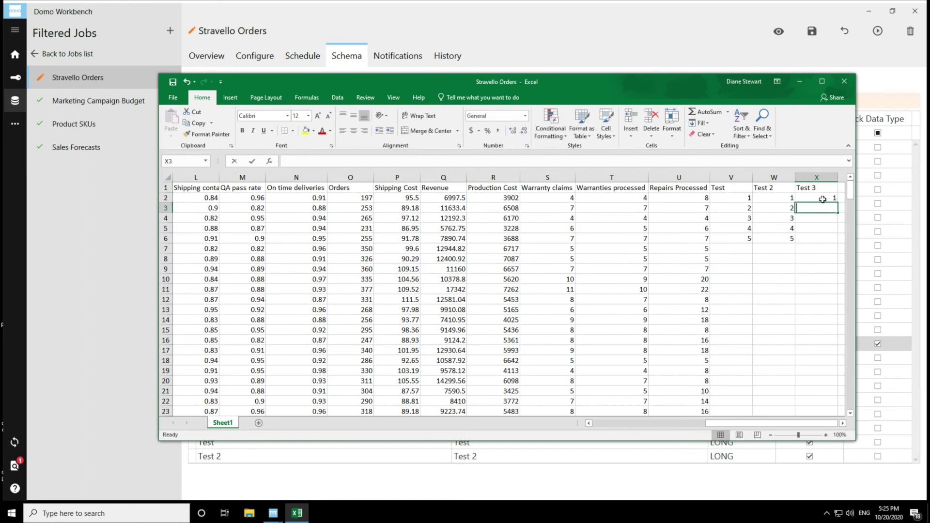
{"action": "type", "text": "2"}
{"action": "key", "text": "Return"}
{"action": "type", "text": "3"}
{"action": "key", "text": "Return"}
{"action": "type", "text": "4 5"}
{"action": "key", "text": "Return"}
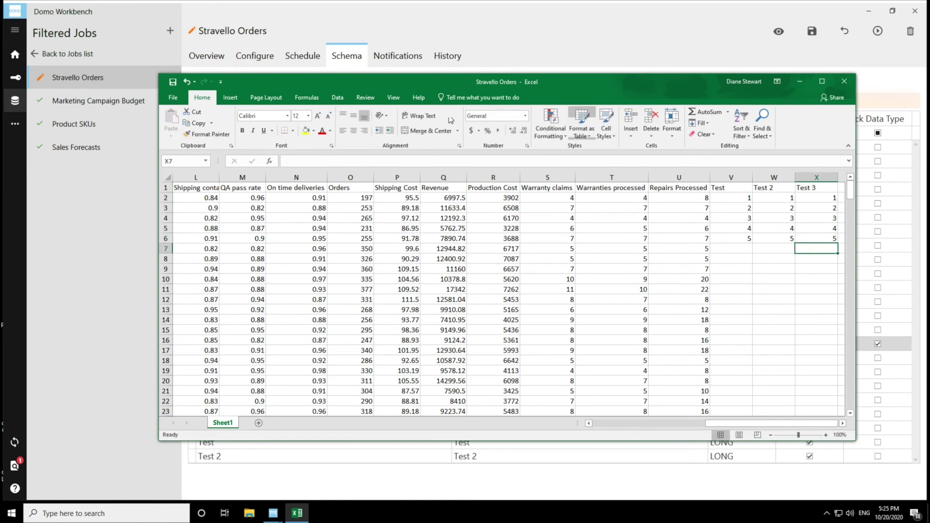
{"action": "left_click", "coordinate": [171, 82]}
{"action": "left_click", "coordinate": [800, 81]}
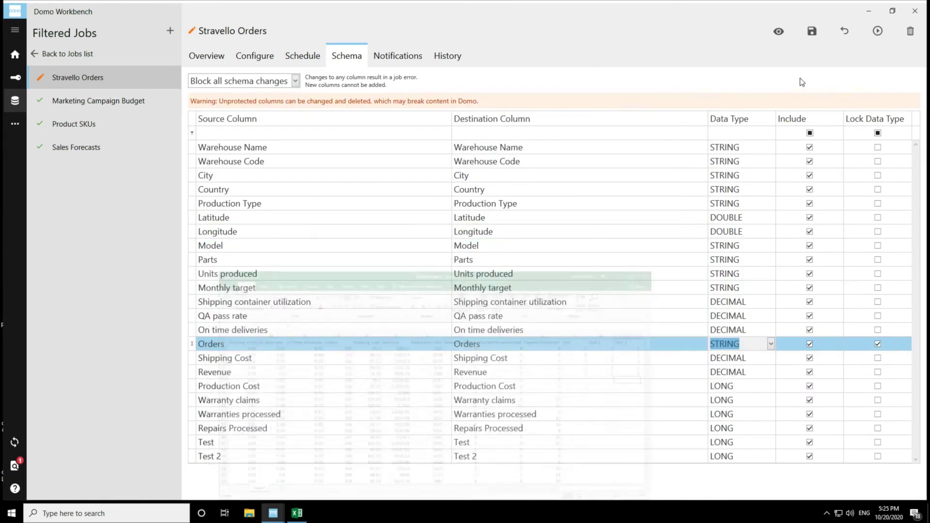
Step: Save and execute the Stravello Orders job, which fails on Orders (STRING) and new Test 3 (LONG)
{"action": "left_click", "coordinate": [818, 26]}
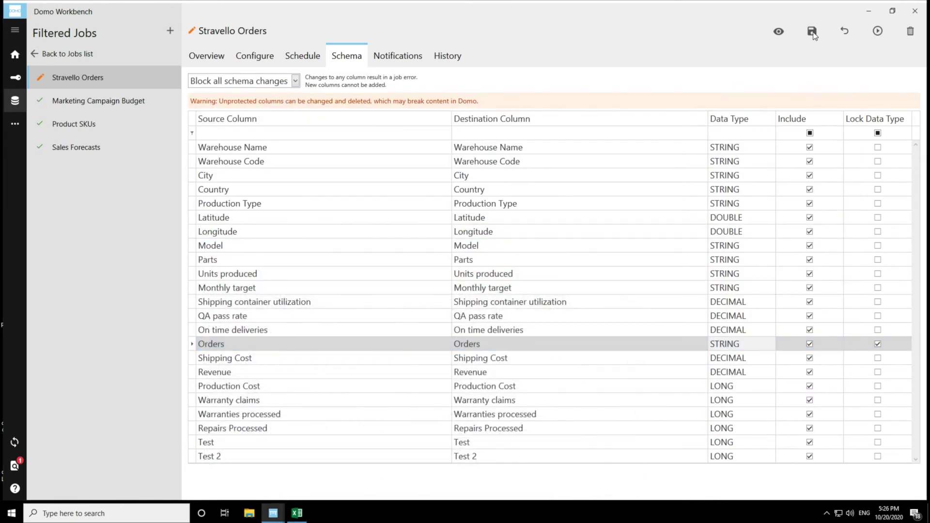
{"action": "left_click", "coordinate": [812, 33]}
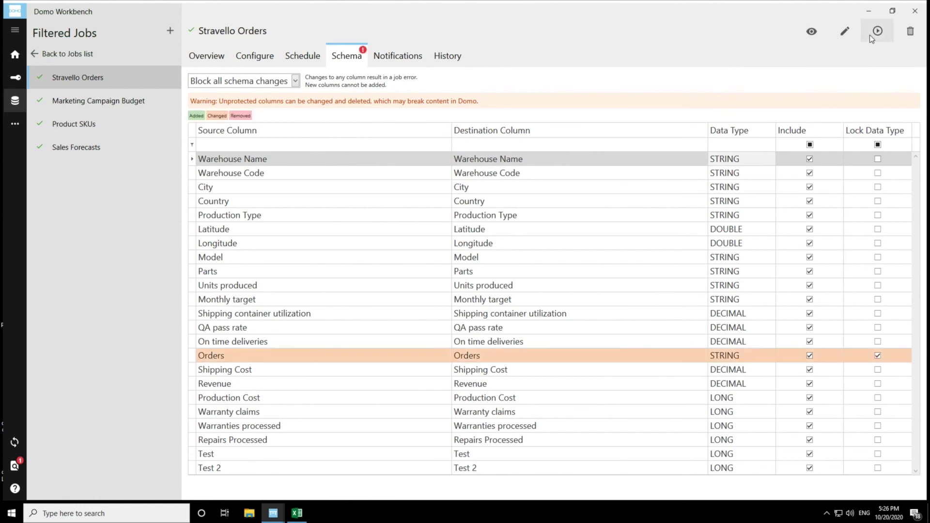
{"action": "left_click", "coordinate": [877, 38]}
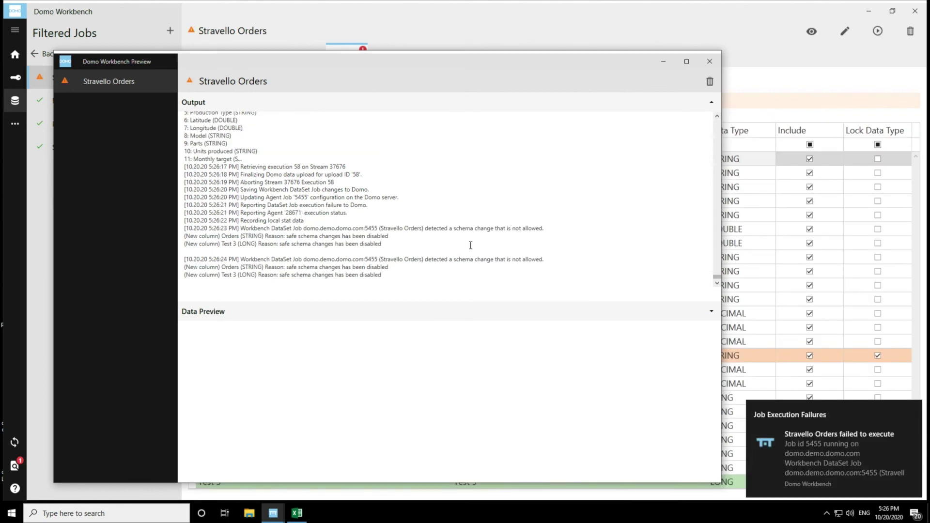
{"action": "mouse_move", "coordinate": [780, 478]}
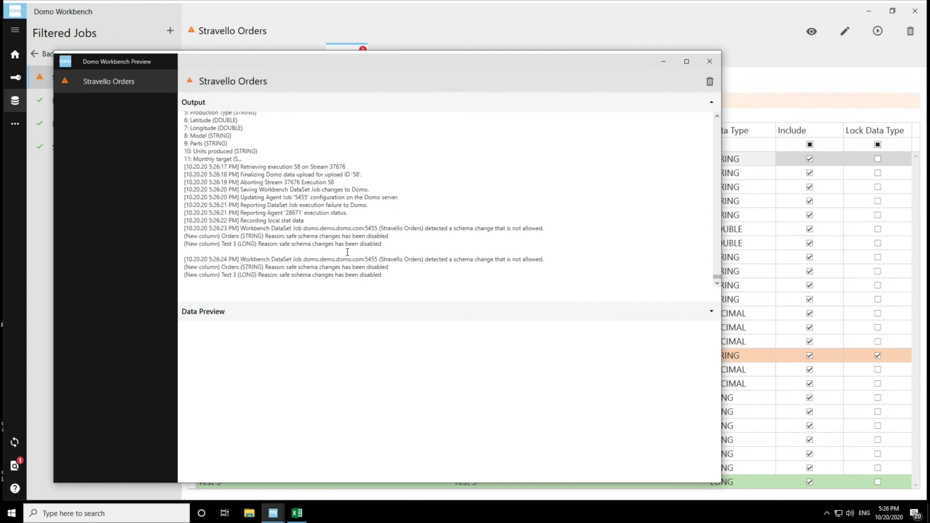
Step: Close the run output and review the schema-change options, leaving all changes blocked
{"action": "left_click", "coordinate": [661, 60]}
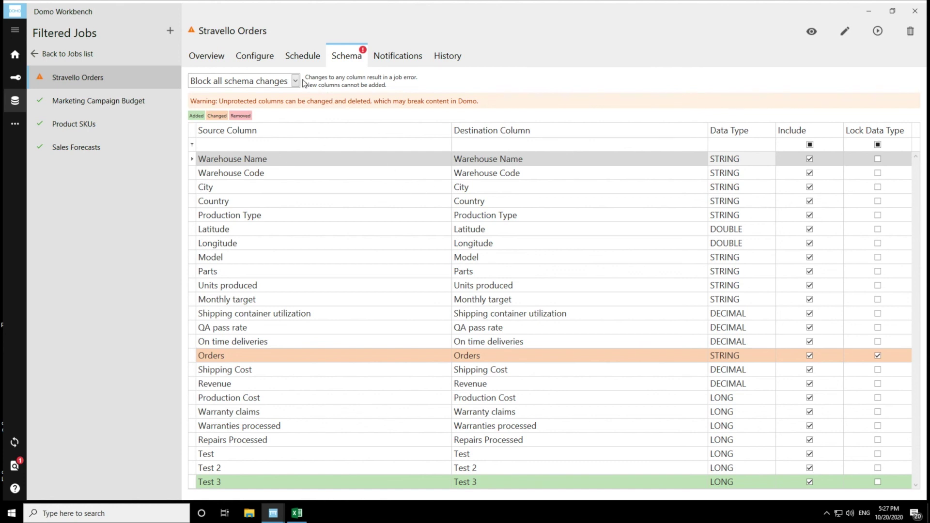
{"action": "left_click", "coordinate": [295, 81]}
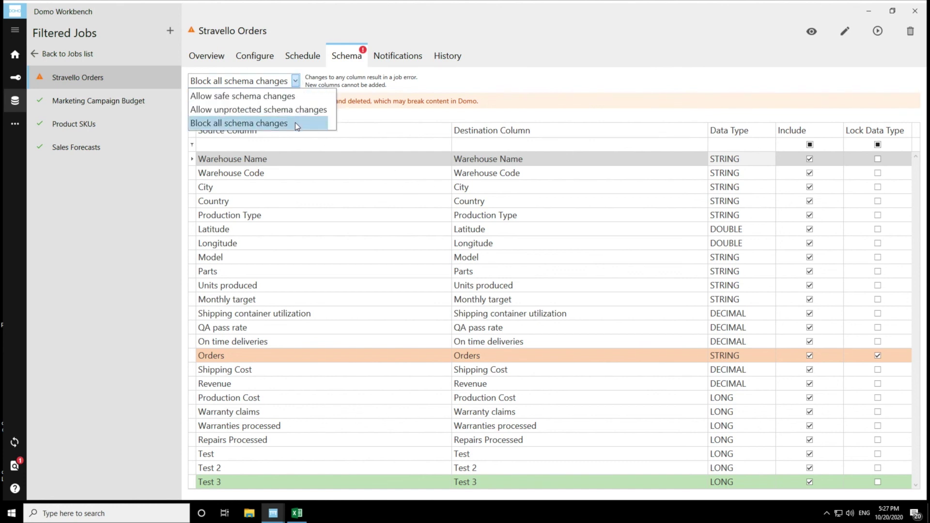
{"action": "left_click", "coordinate": [442, 82]}
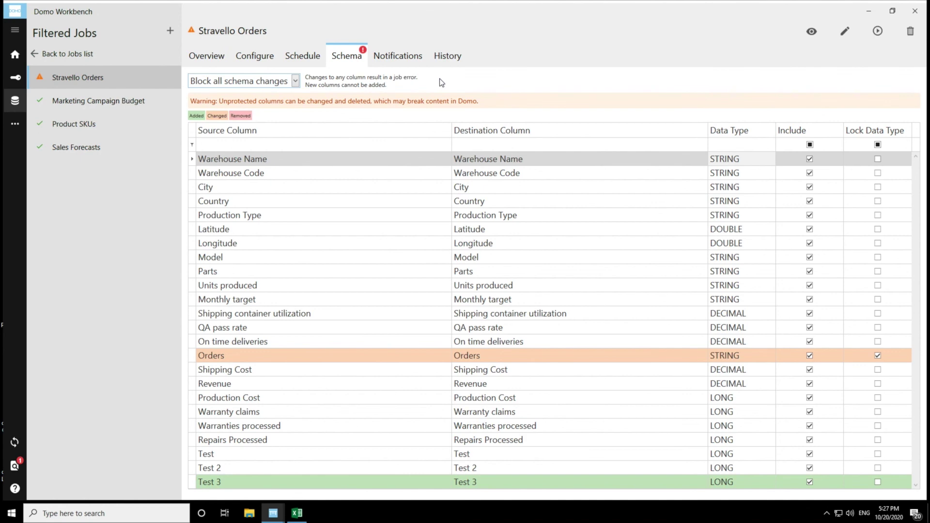